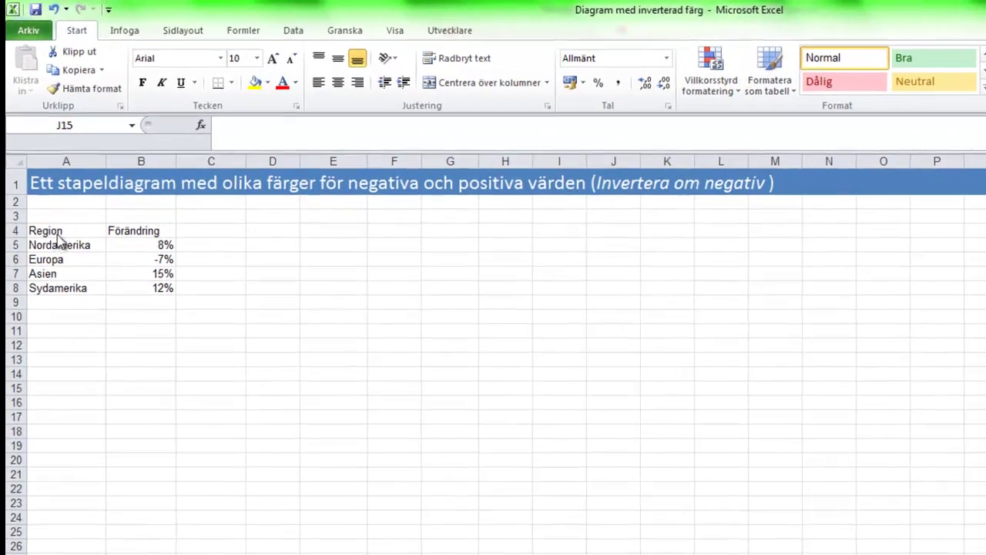
- Format the Region/Förändring range A4:B8 as a table with a medium blue banded style
{"action": "left_click_drag", "start_coordinate": [156, 125], "coordinate": [159, 134]}
{"action": "left_click_drag", "start_coordinate": [71, 239], "coordinate": [122, 284]}
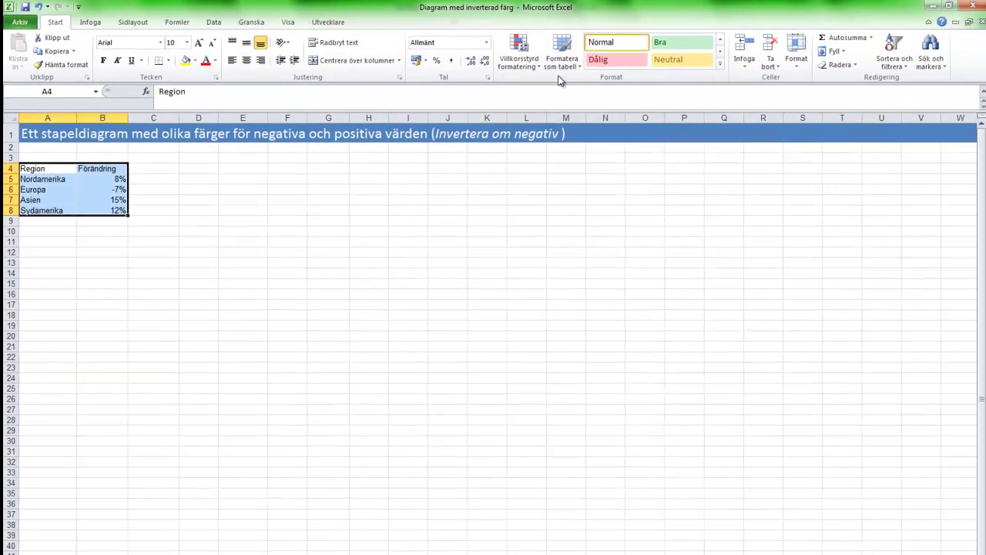
{"action": "left_click", "coordinate": [562, 61]}
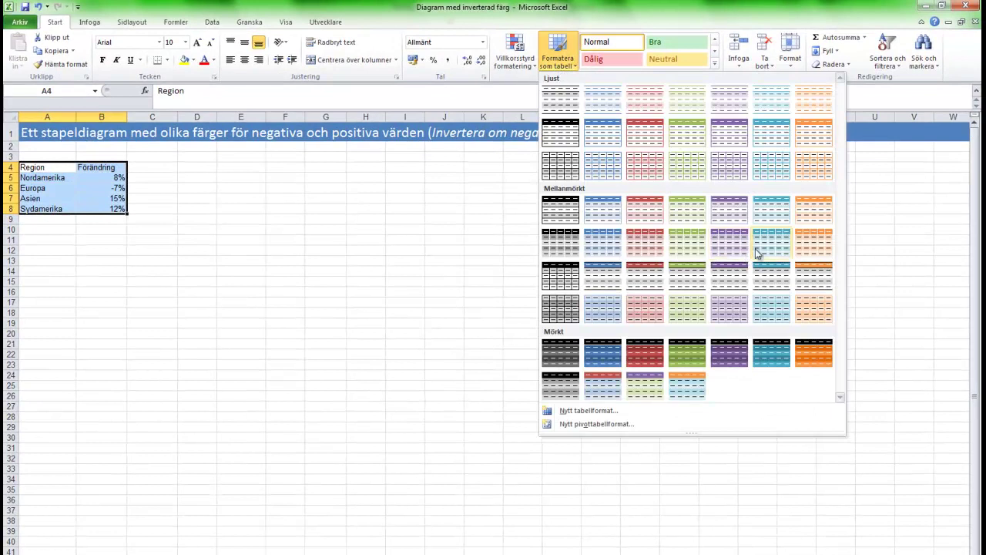
{"action": "left_click", "coordinate": [762, 218]}
{"action": "left_click", "coordinate": [635, 382]}
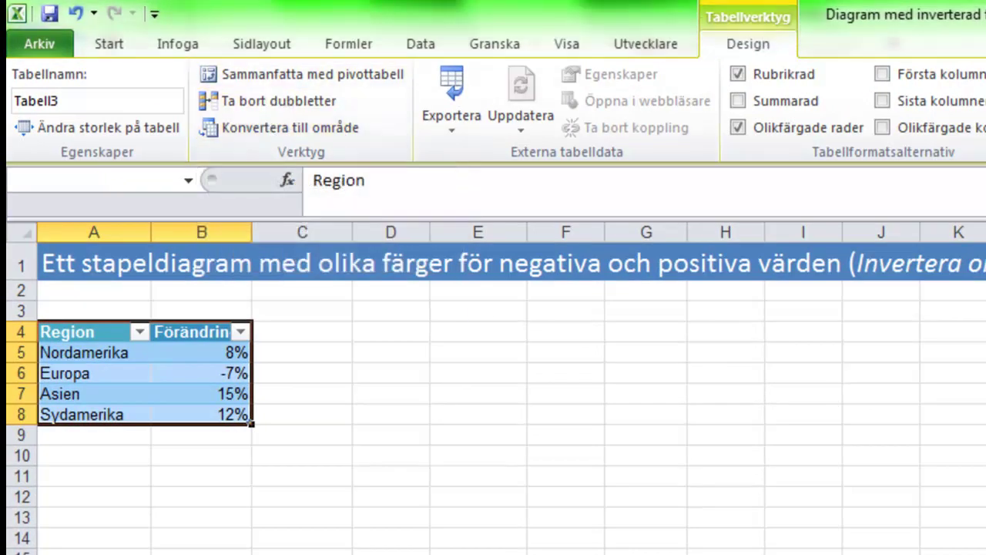
{"action": "left_click", "coordinate": [370, 389]}
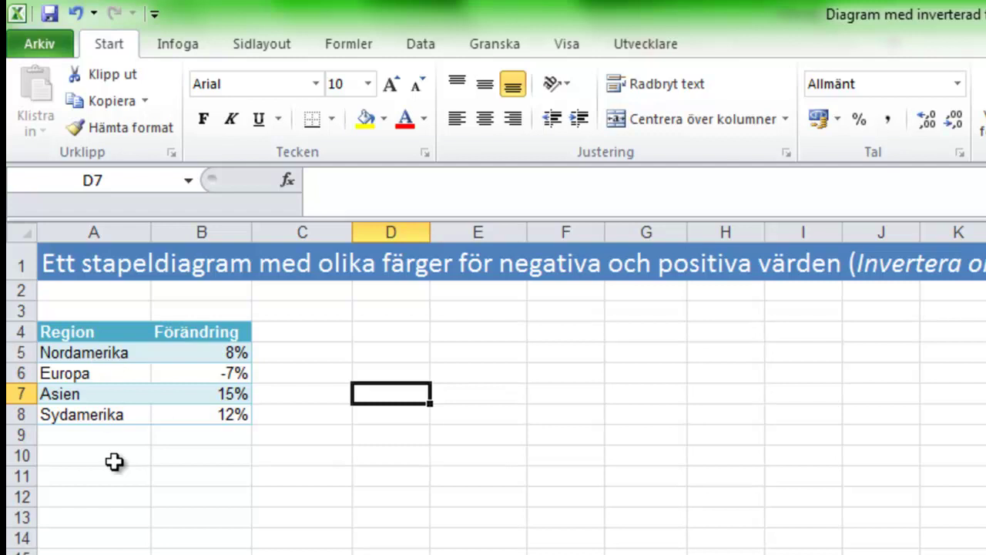
- Insert a 2D clustered column chart from the region values in A5:B8
{"action": "left_click_drag", "start_coordinate": [102, 352], "coordinate": [231, 414]}
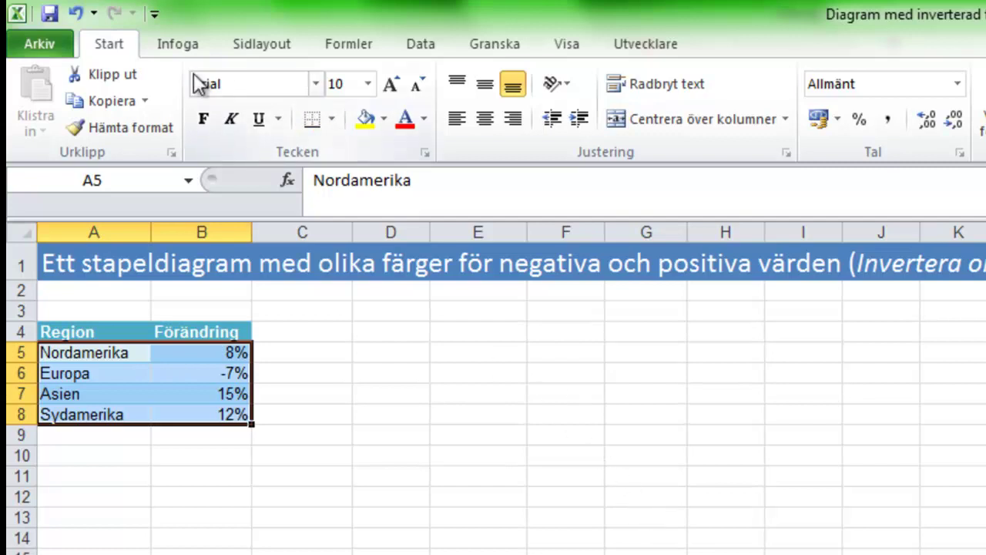
{"action": "left_click", "coordinate": [180, 46]}
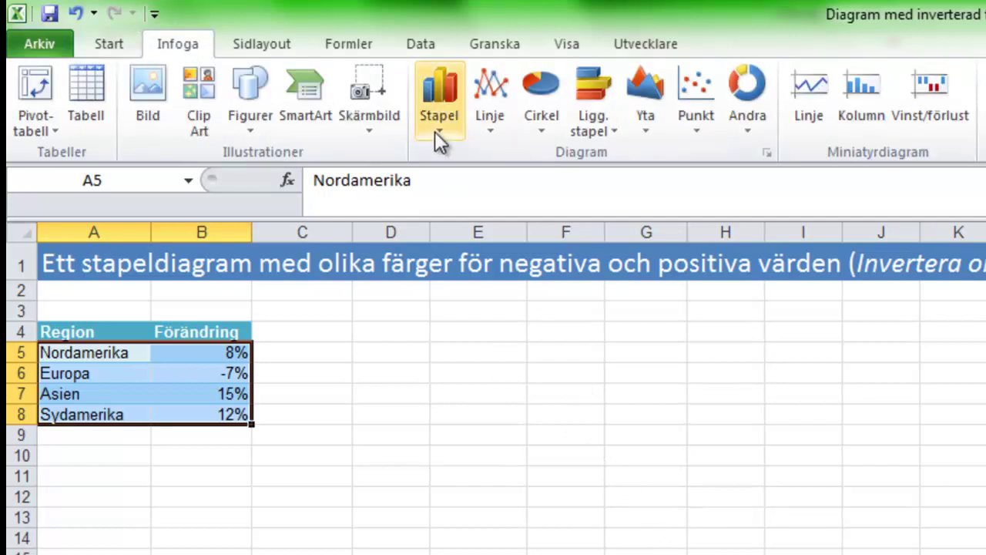
{"action": "left_click", "coordinate": [435, 131]}
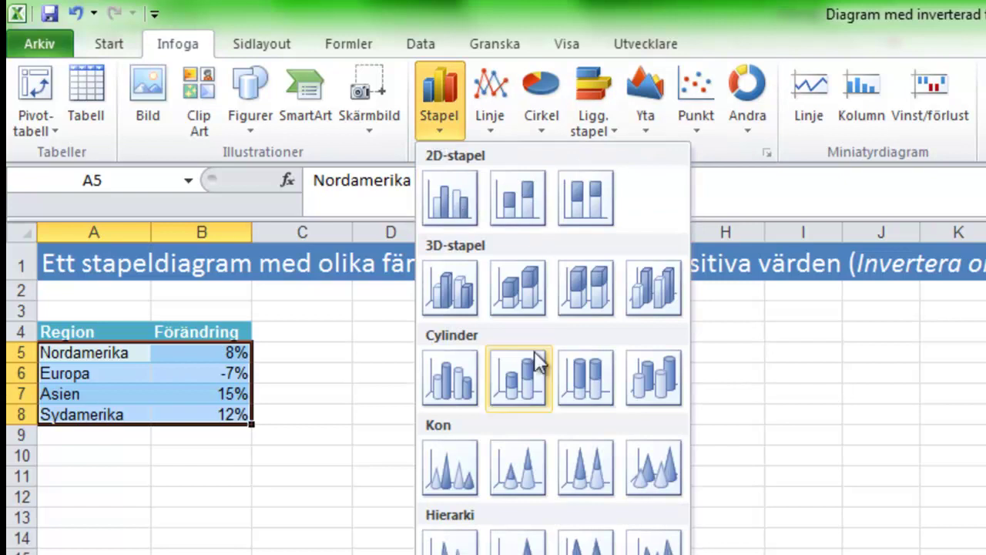
{"action": "left_click", "coordinate": [462, 211]}
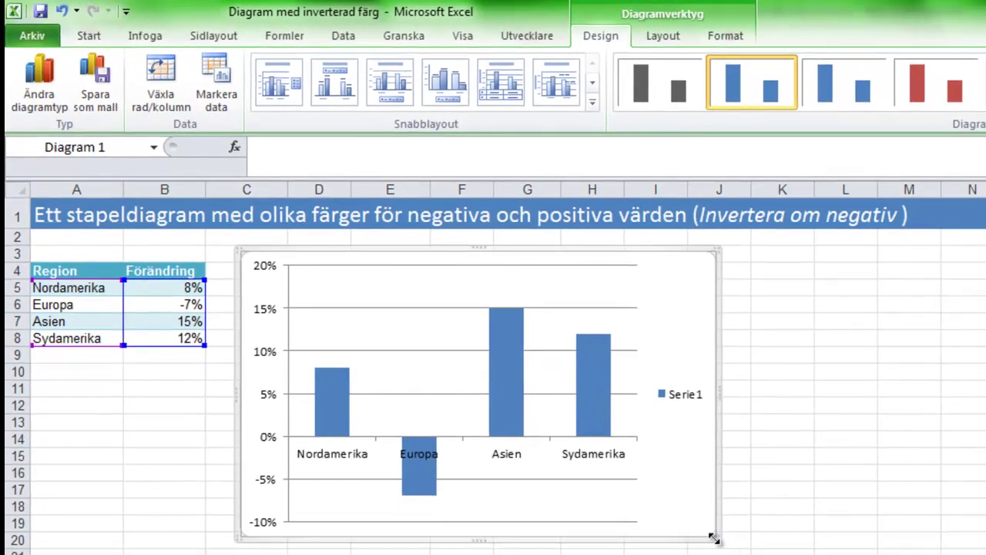
- Enlarge the chart and delete its Serie 1 legend
{"action": "left_click_drag", "start_coordinate": [720, 547], "coordinate": [780, 554]}
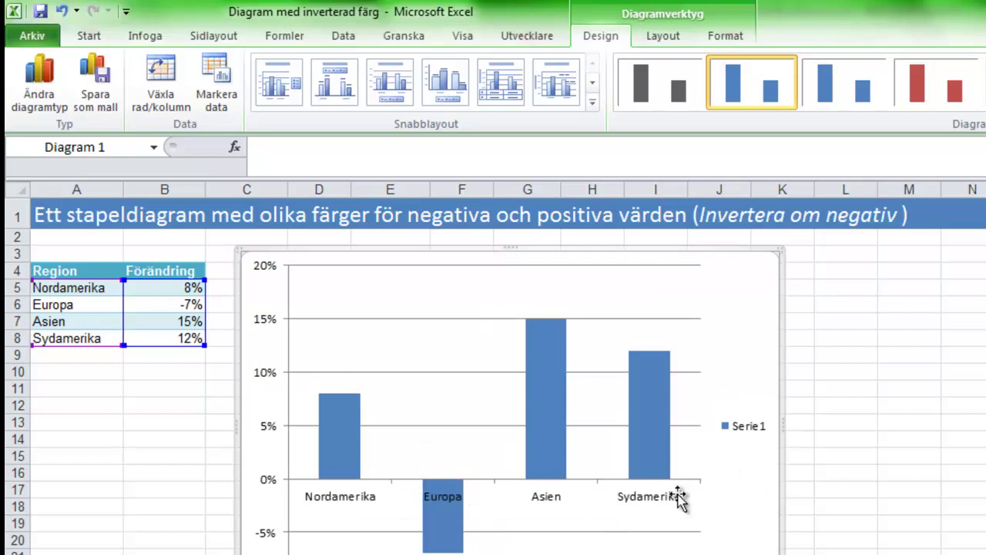
{"action": "left_click", "coordinate": [742, 428]}
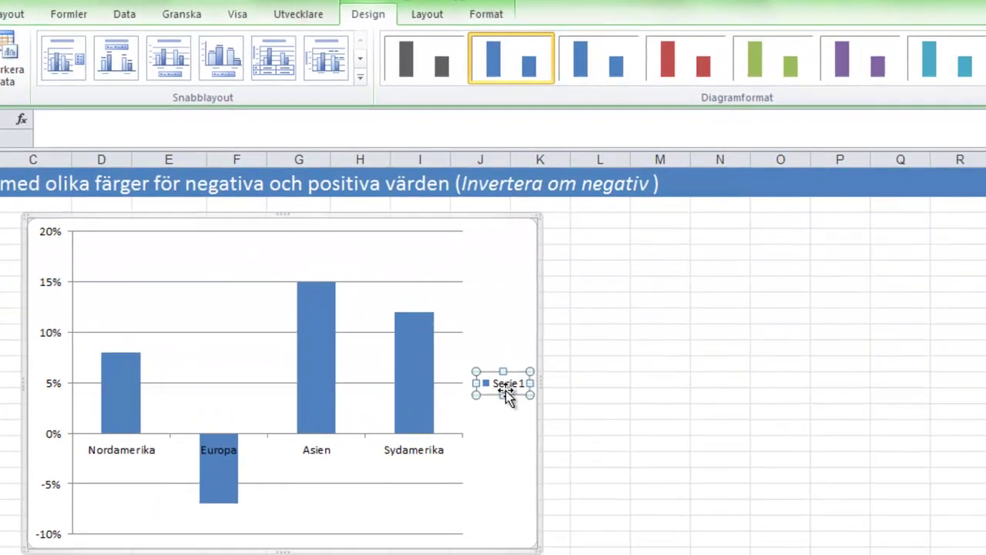
{"action": "key", "text": "Delete"}
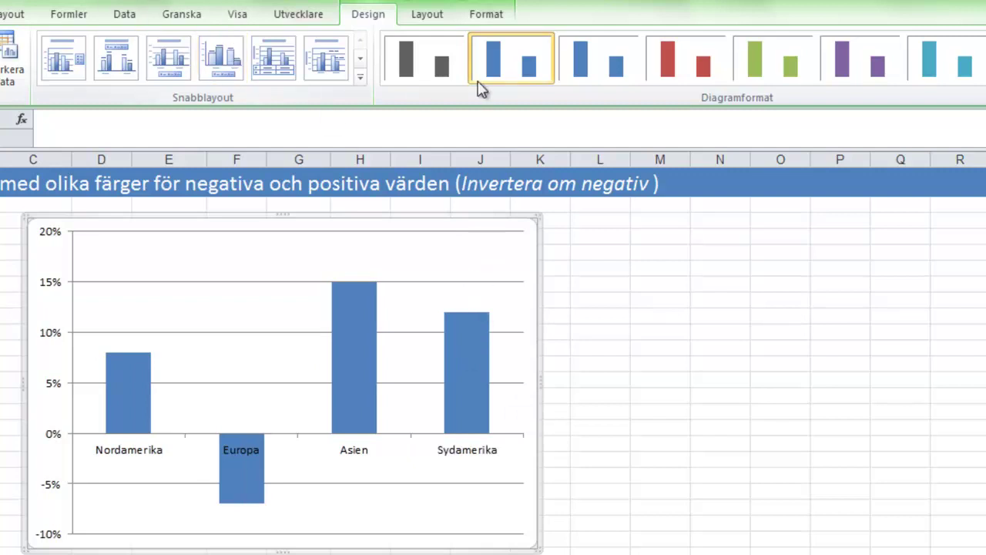
{"action": "left_click", "coordinate": [438, 17]}
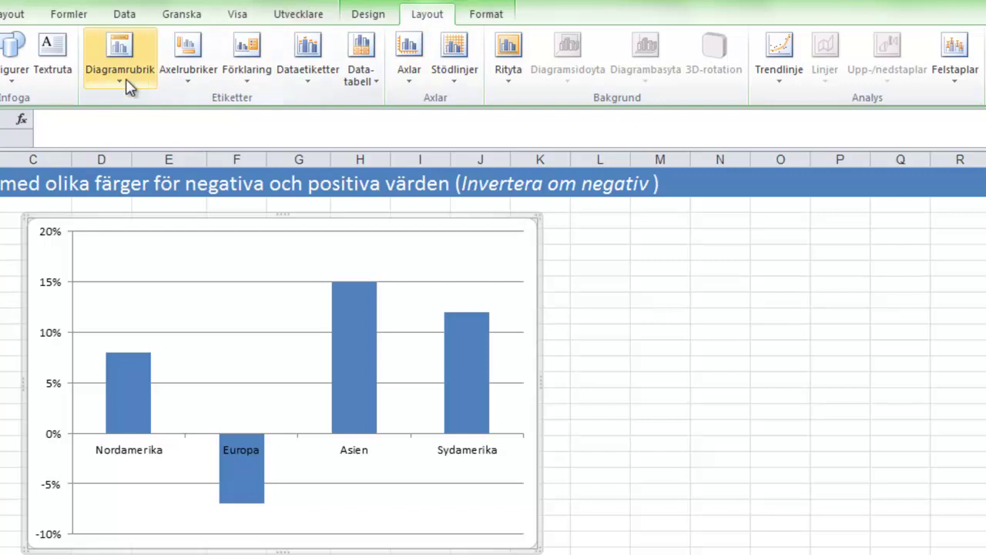
- Add a centered overlaid chart title linked by formula to header cell B4 (Förändring)
{"action": "left_click", "coordinate": [128, 83]}
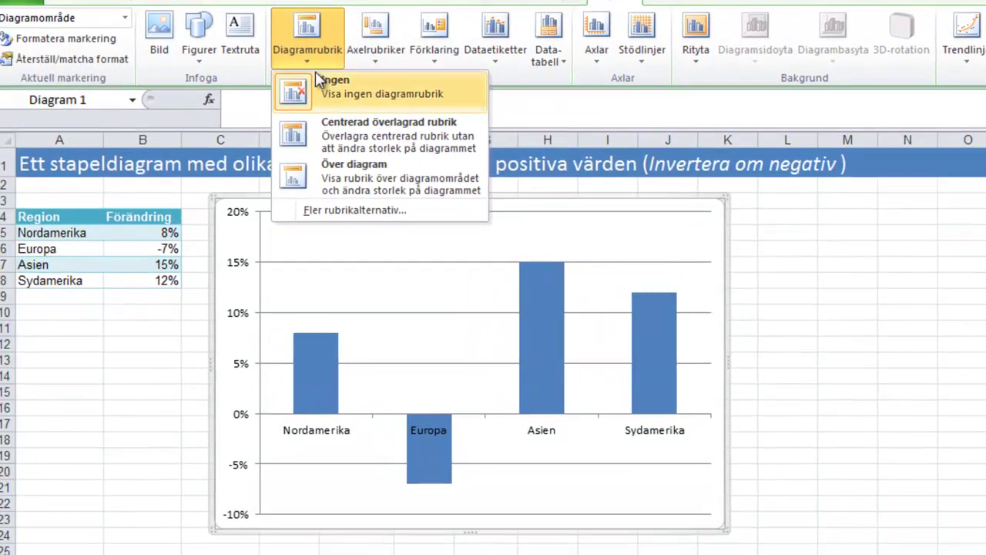
{"action": "left_click", "coordinate": [338, 130]}
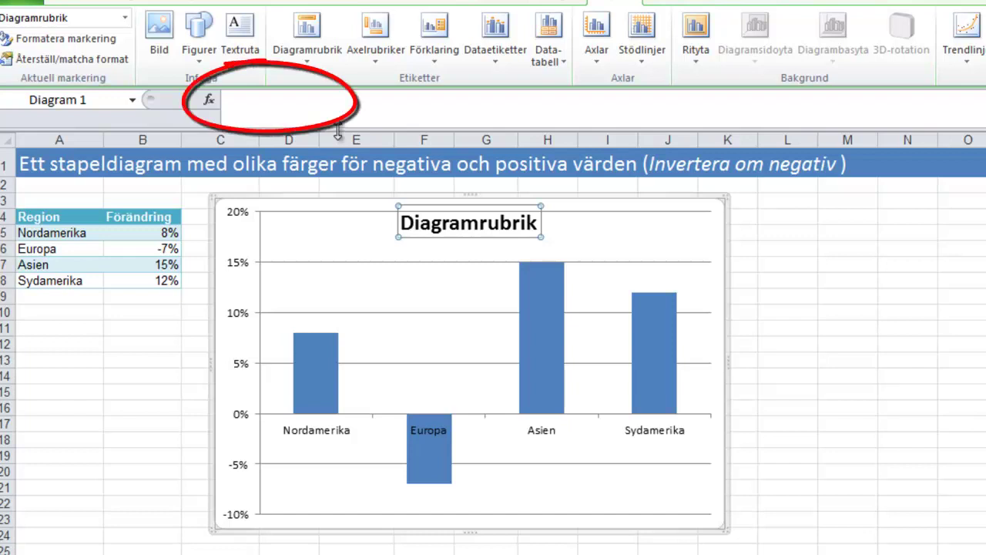
{"action": "type", "text": "="}
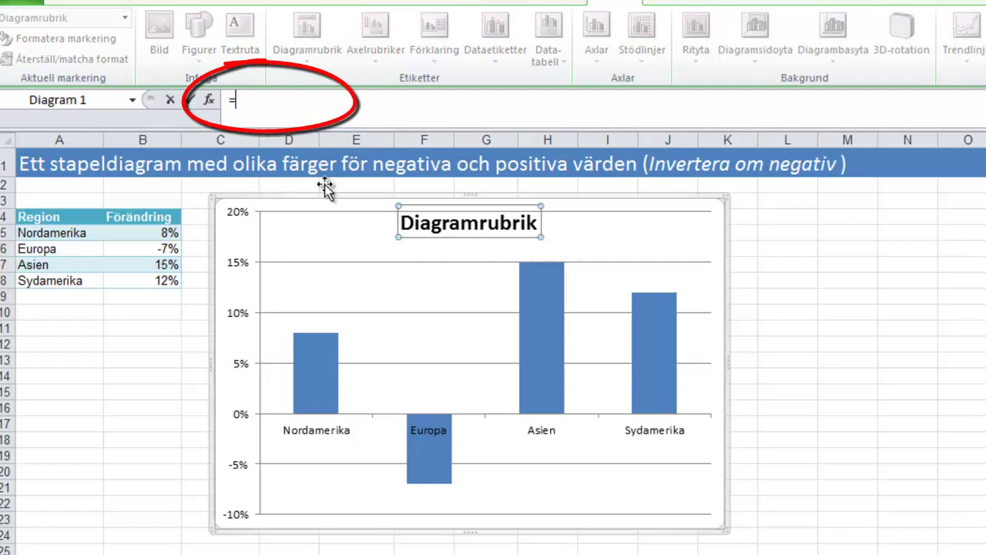
{"action": "left_click", "coordinate": [143, 217]}
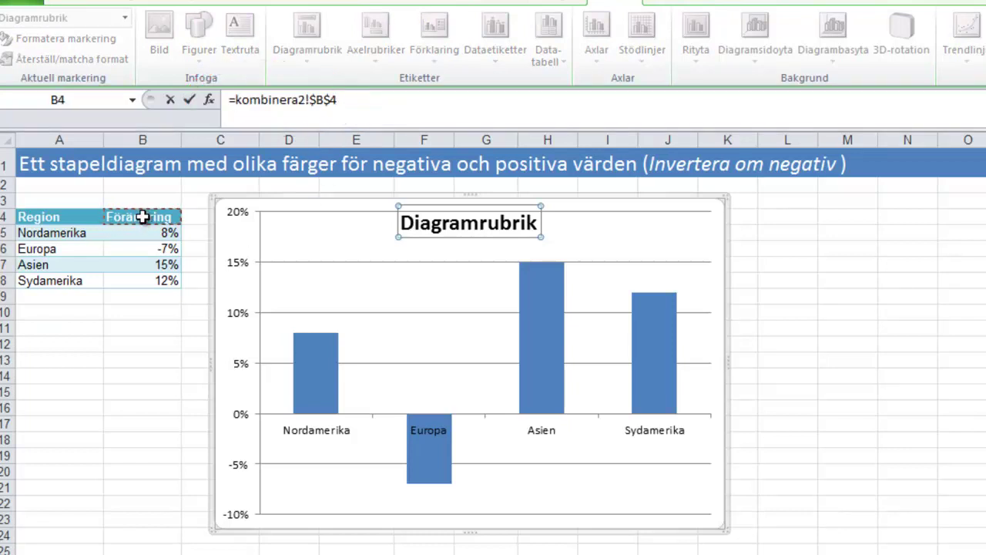
{"action": "key", "text": "Return"}
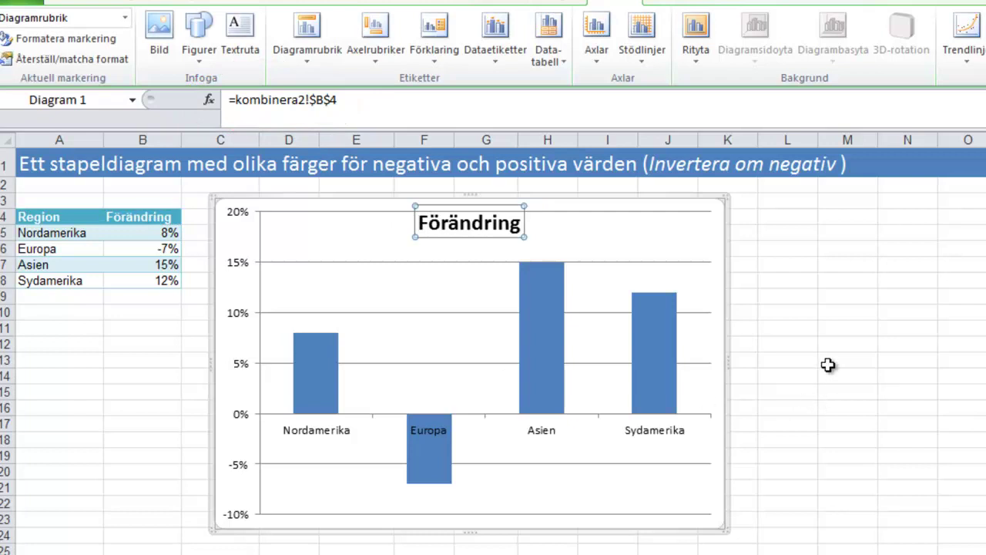
{"action": "left_click", "coordinate": [830, 365]}
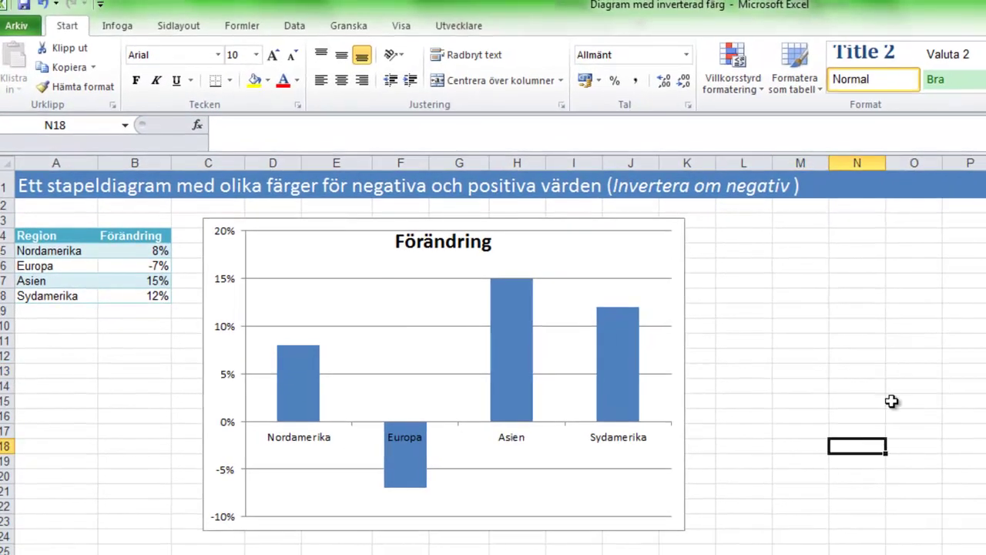
- Apply a built-in chart style that gives the plot area a light grey background
{"action": "left_click", "coordinate": [374, 305]}
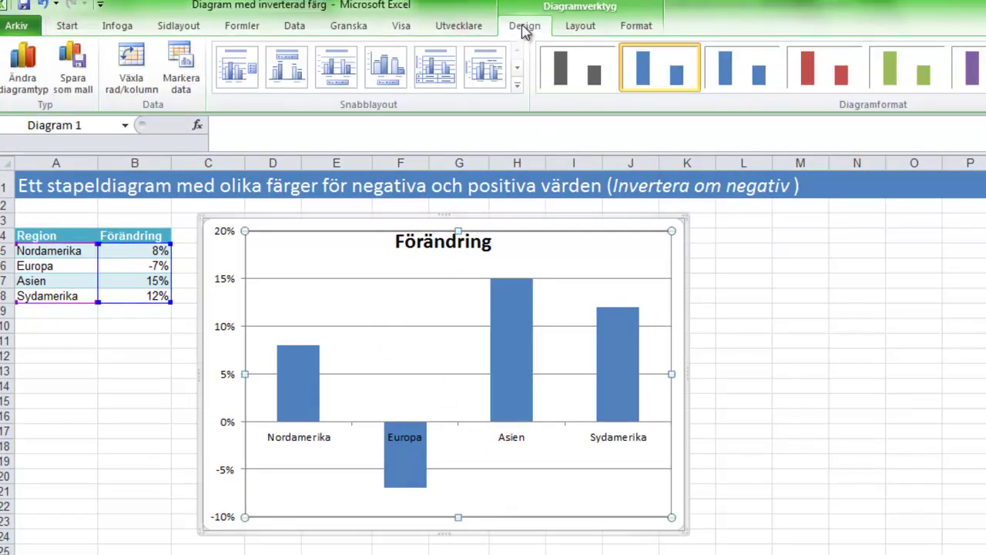
{"action": "left_click", "coordinate": [985, 85]}
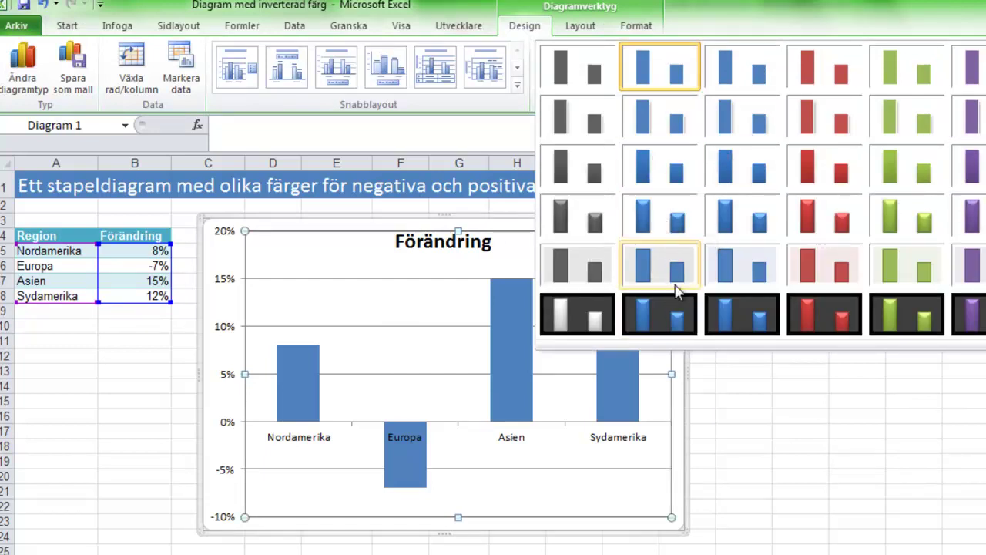
{"action": "left_click", "coordinate": [733, 275]}
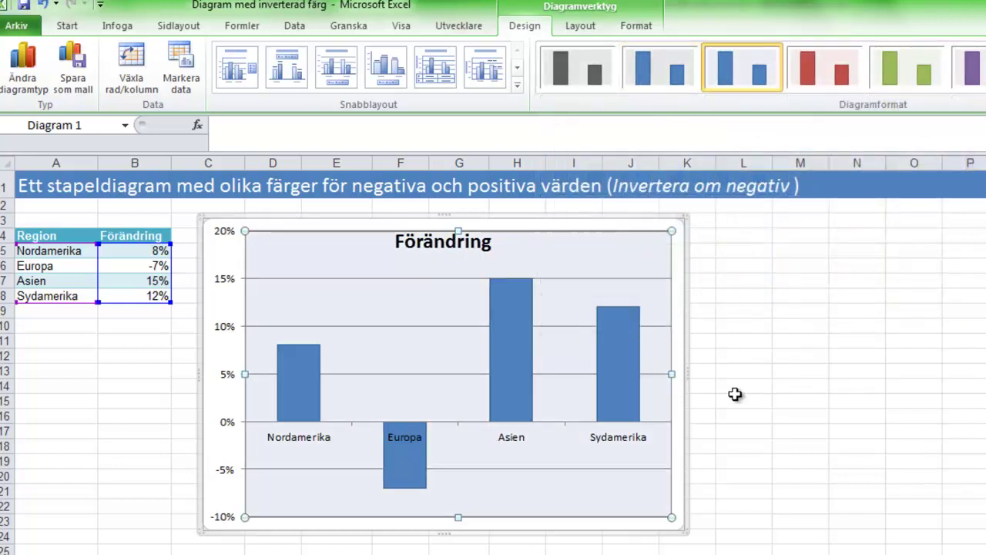
{"action": "left_click", "coordinate": [809, 373]}
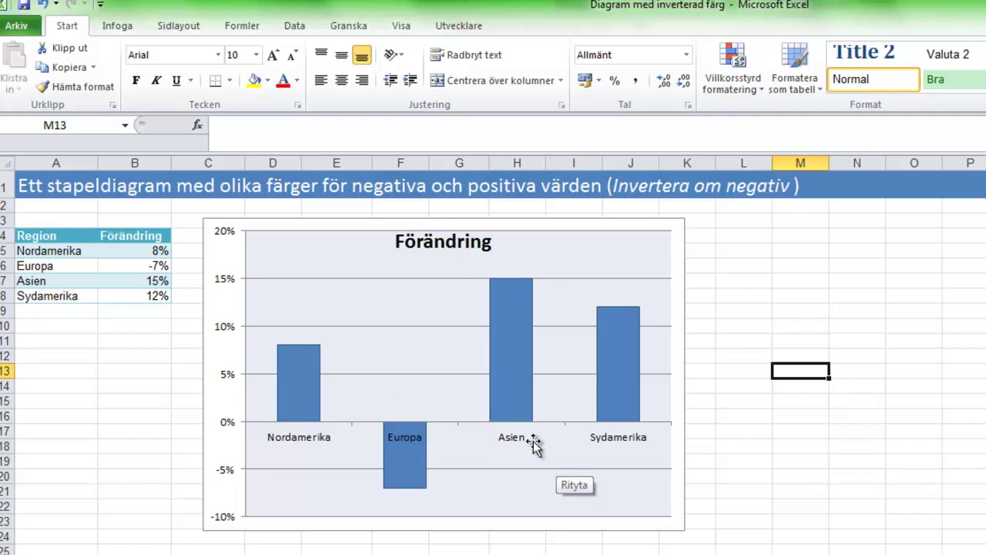
- Turn on Invertera om negativ in the data series fill settings
{"action": "right_click", "coordinate": [511, 338]}
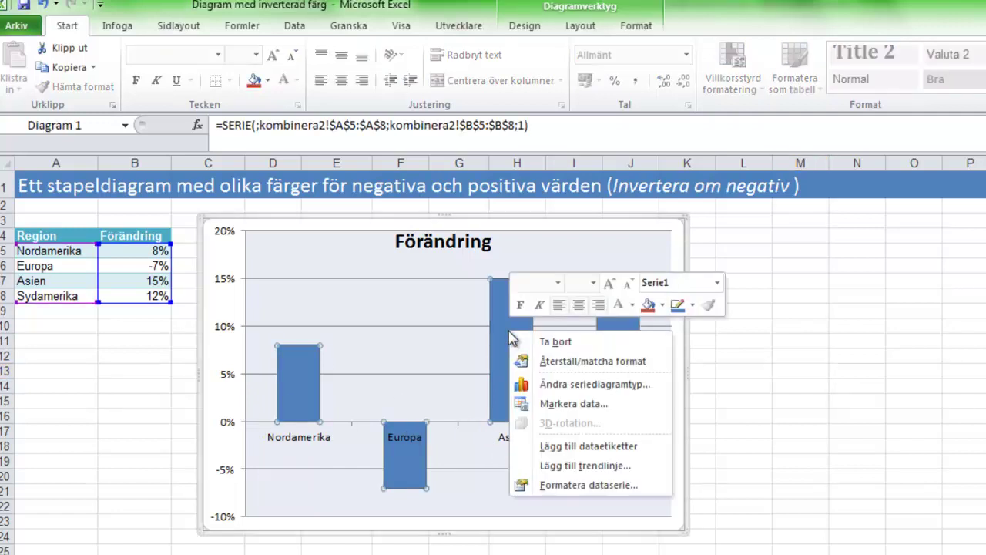
{"action": "left_click", "coordinate": [583, 485]}
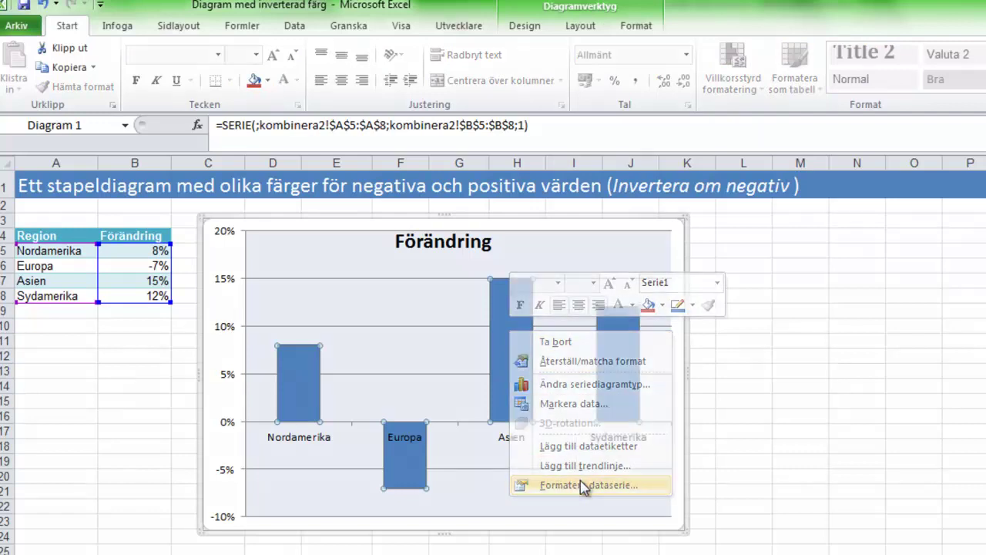
{"action": "mouse_move", "coordinate": [913, 232]}
{"action": "left_mouse_down"}
{"action": "mouse_move", "coordinate": [552, 141]}
{"action": "mouse_move", "coordinate": [592, 169]}
{"action": "left_mouse_up"}
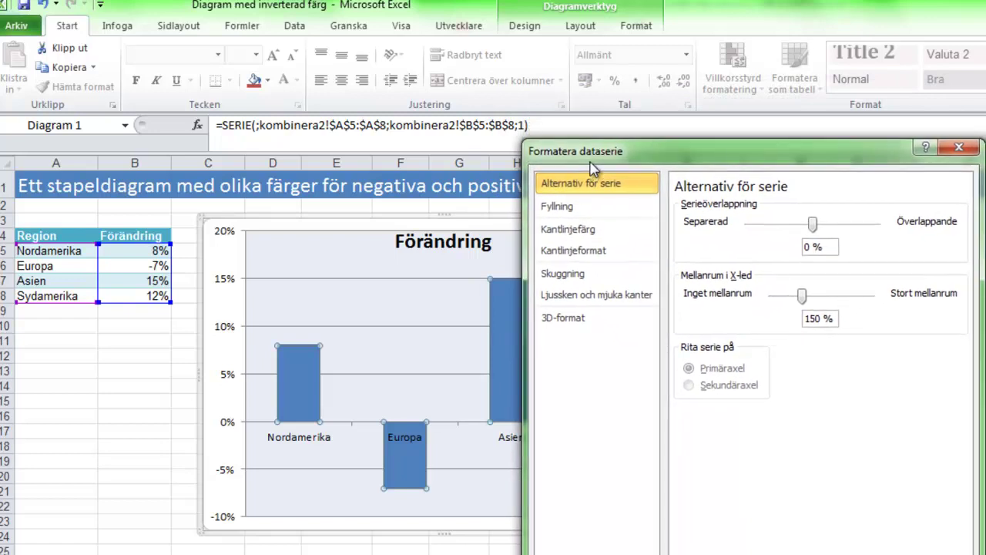
{"action": "left_click", "coordinate": [567, 208]}
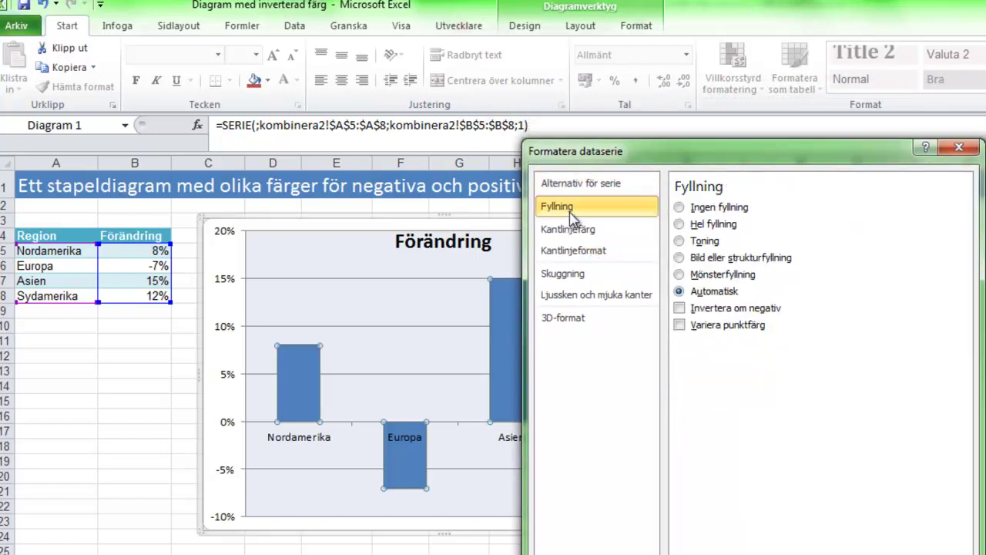
{"action": "left_click", "coordinate": [679, 307]}
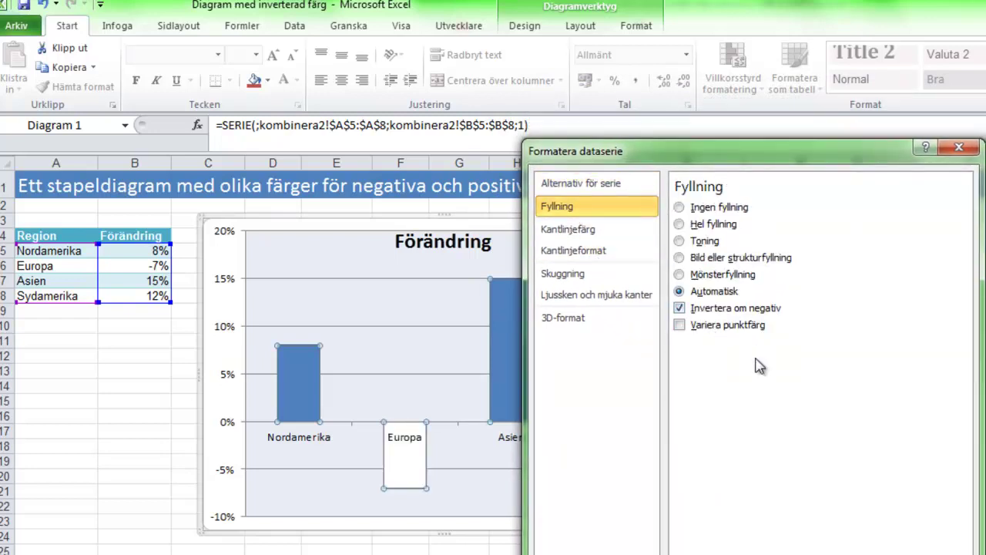
- Give the series a solid fill: green for positive bars, red for the negative Europa bar
{"action": "mouse_move", "coordinate": [702, 162]}
{"action": "left_mouse_down"}
{"action": "mouse_move", "coordinate": [836, 229]}
{"action": "mouse_move", "coordinate": [826, 225]}
{"action": "mouse_move", "coordinate": [834, 211]}
{"action": "left_mouse_up"}
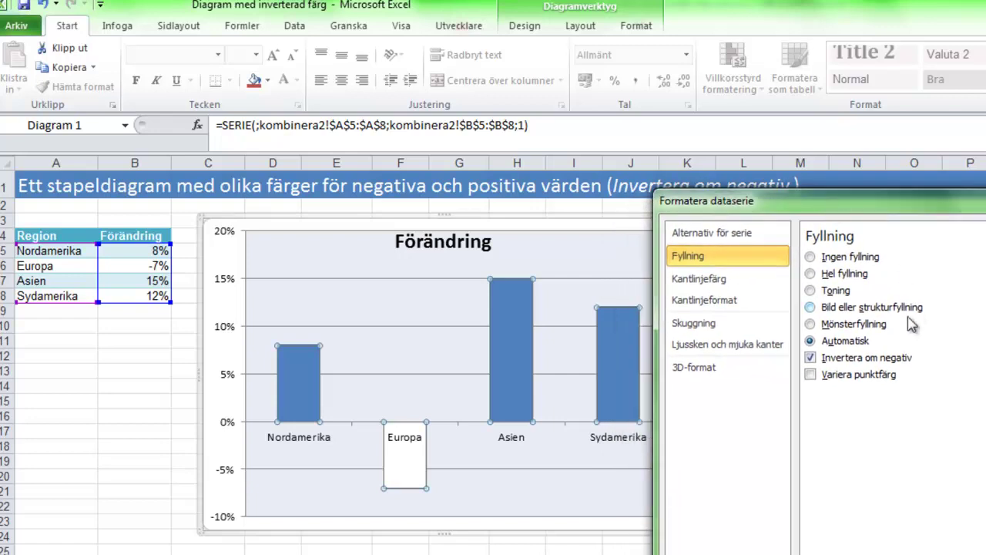
{"action": "left_click", "coordinate": [810, 274]}
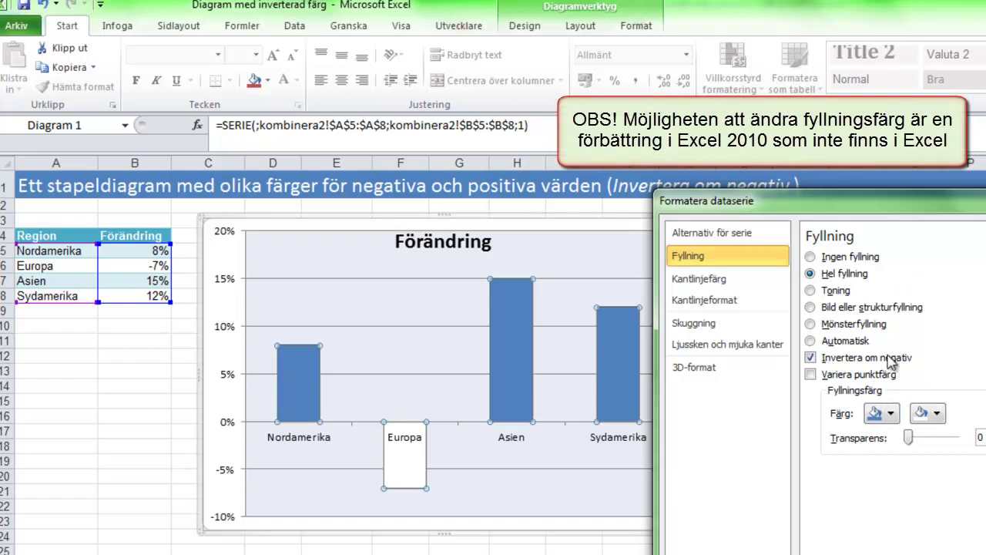
{"action": "left_click", "coordinate": [894, 416]}
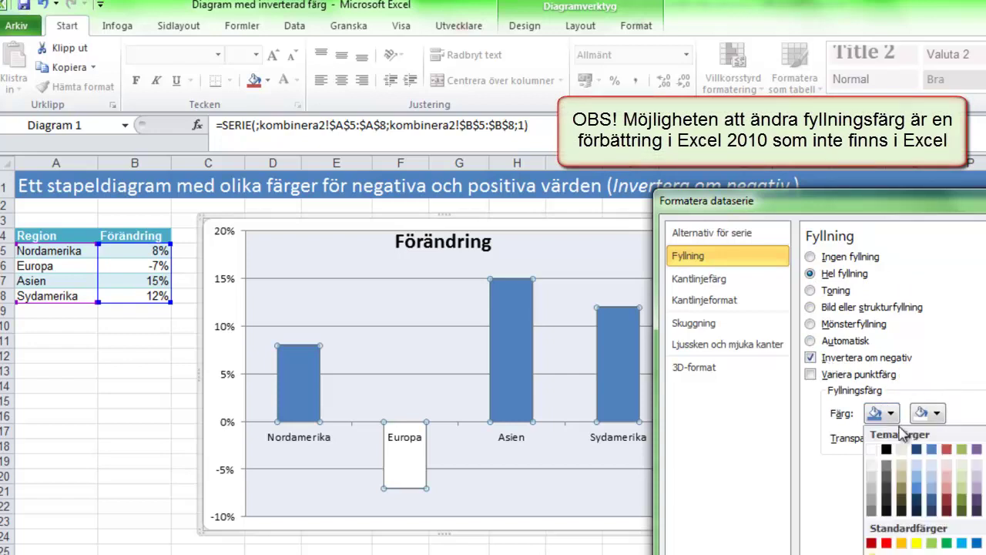
{"action": "left_click", "coordinate": [964, 502]}
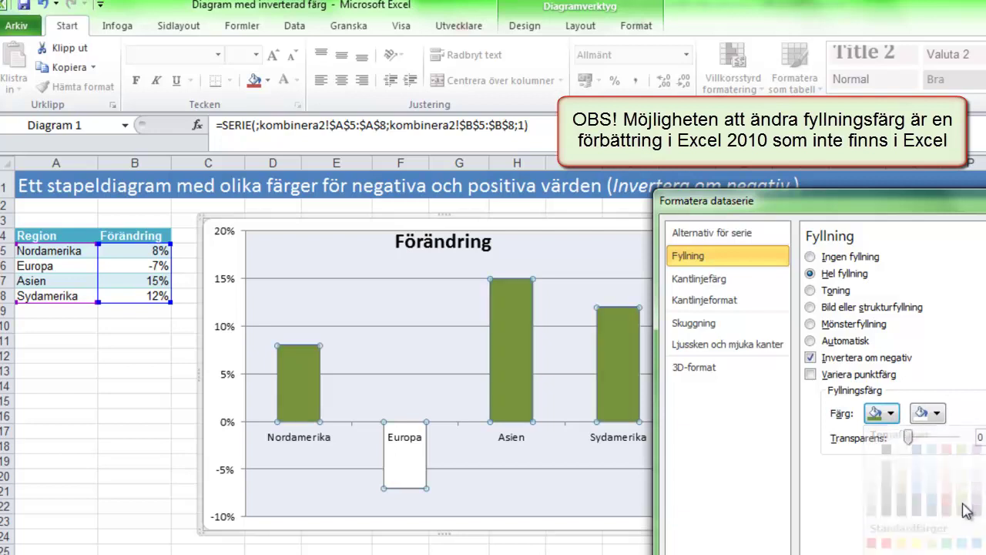
{"action": "left_click", "coordinate": [940, 414]}
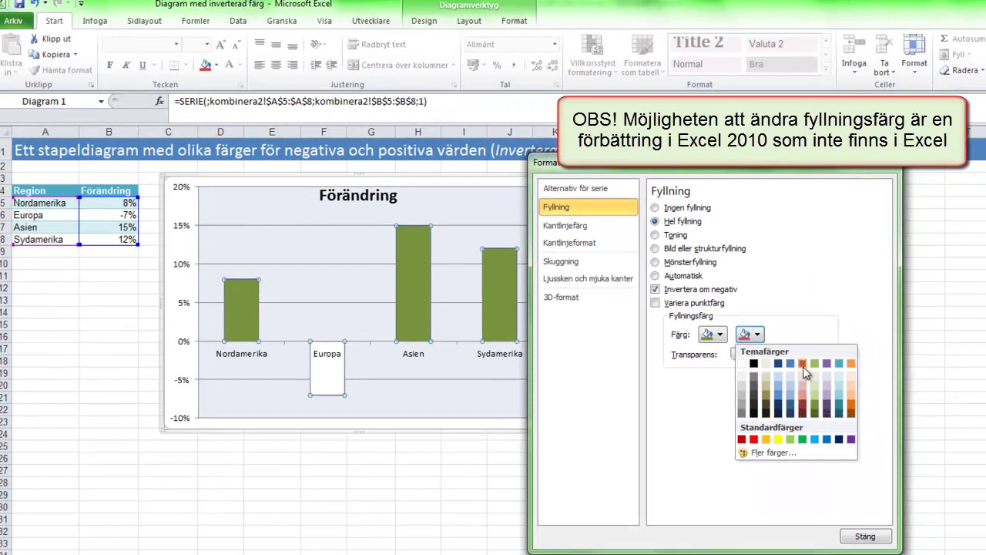
{"action": "left_click", "coordinate": [803, 365]}
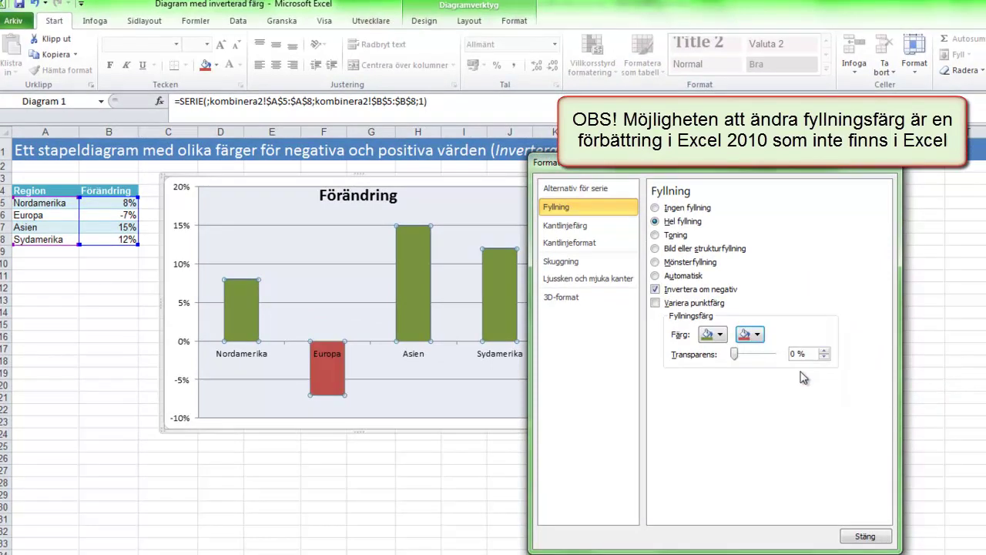
{"action": "left_click", "coordinate": [863, 536]}
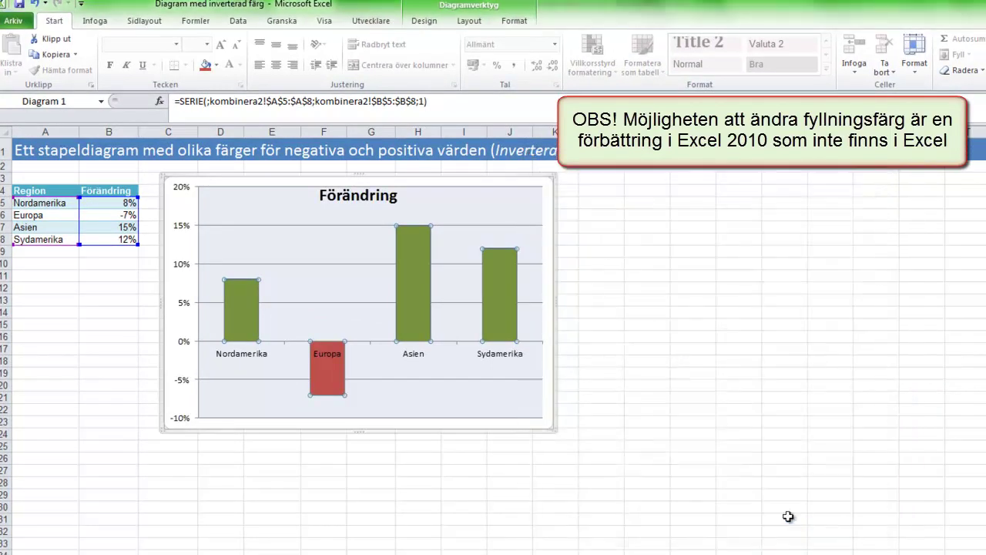
- Make the chart's region axis labels bold
{"action": "left_click", "coordinate": [505, 358]}
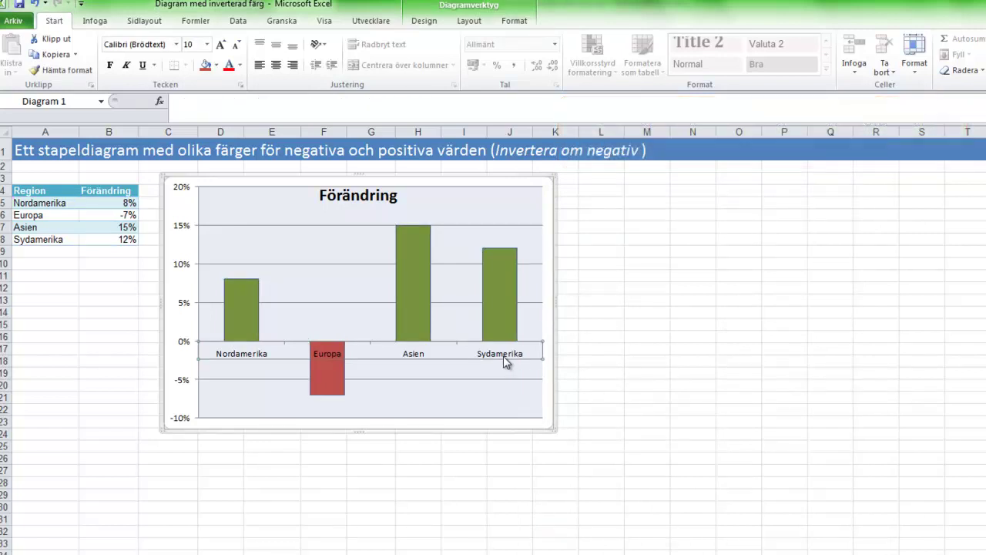
{"action": "left_click", "coordinate": [110, 67]}
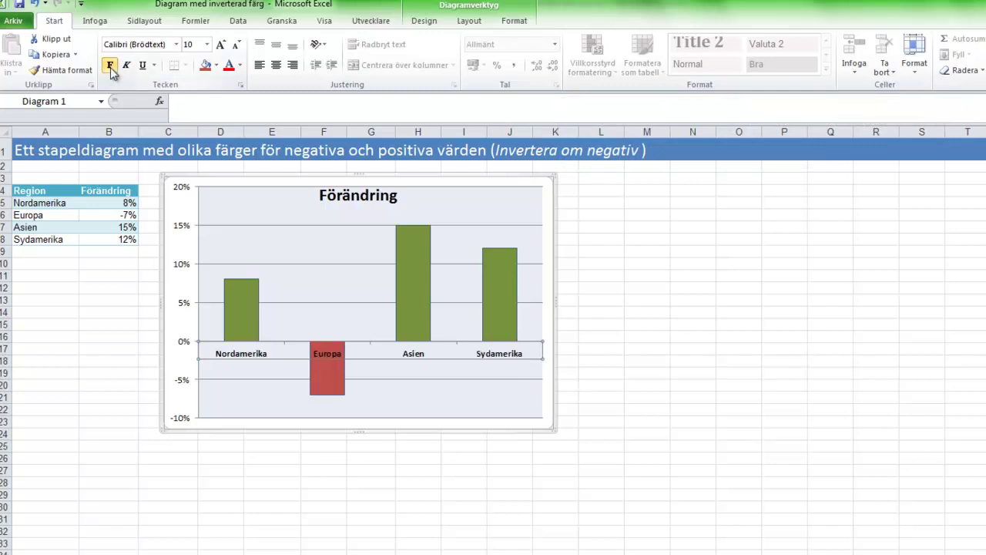
{"action": "left_click", "coordinate": [295, 479]}
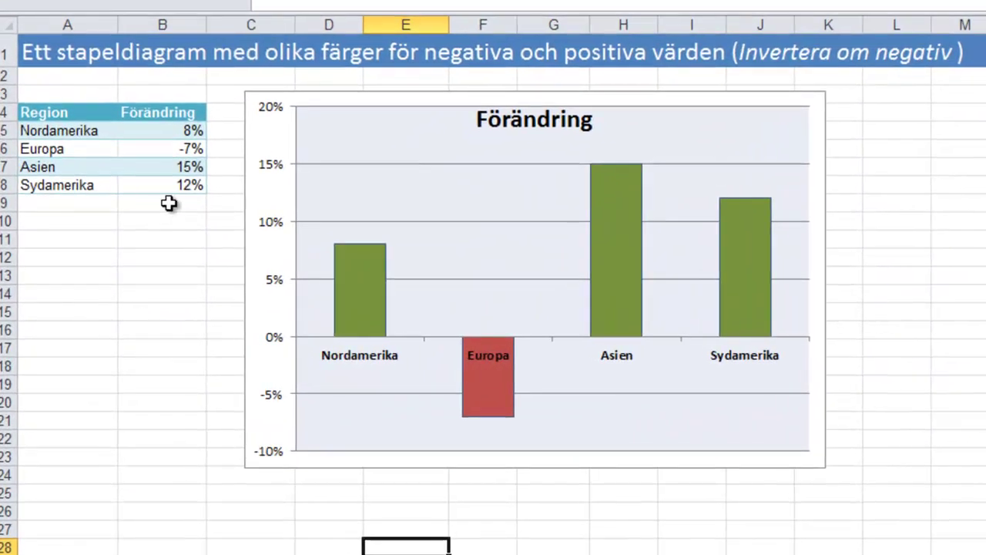
- Change Nordamerika's value in B5 to -8% and Europa's in B6 to 7%
{"action": "left_click", "coordinate": [180, 137]}
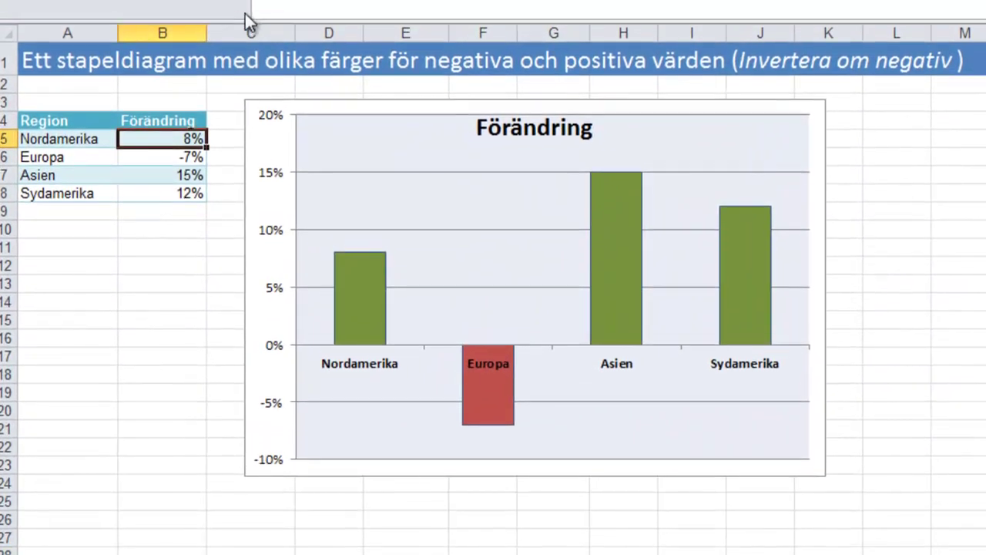
{"action": "double_click", "coordinate": [177, 188]}
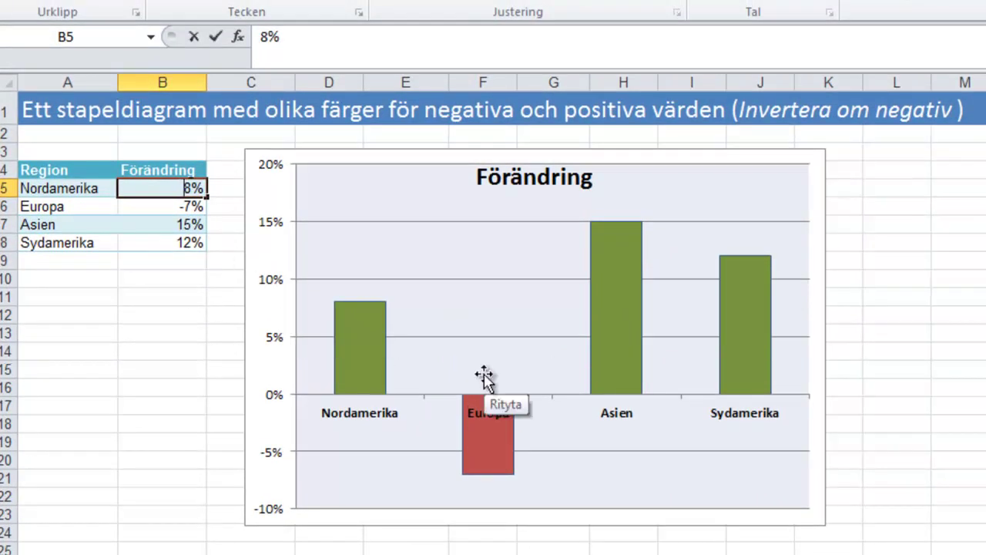
{"action": "type", "text": "-"}
{"action": "key", "text": "Return"}
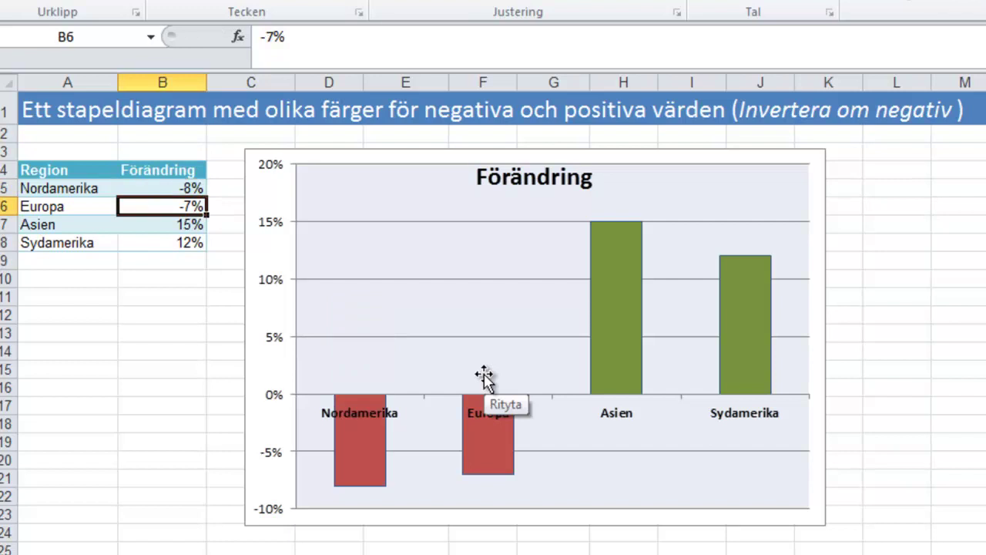
{"action": "double_click", "coordinate": [185, 206]}
{"action": "left_click_drag", "start_coordinate": [187, 204], "coordinate": [171, 213]}
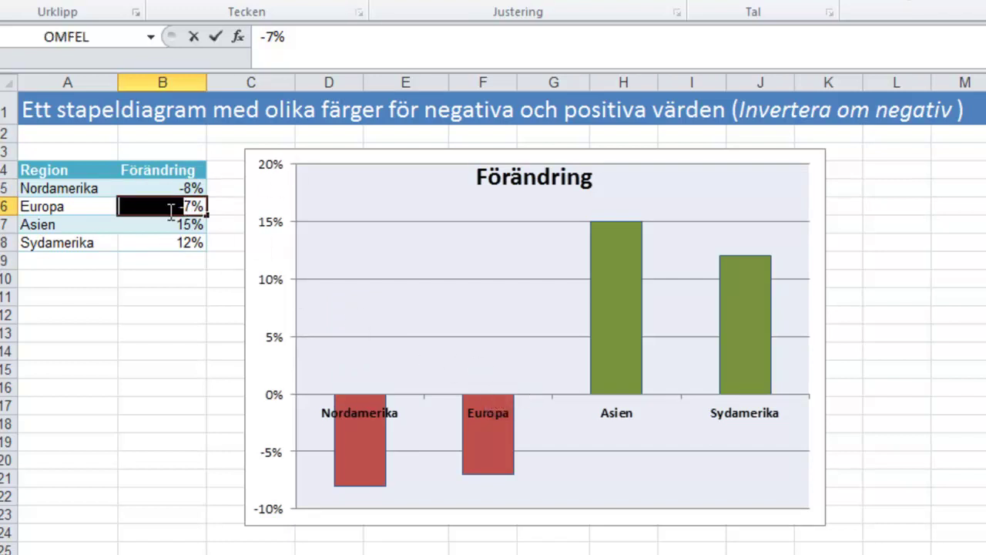
{"action": "key", "text": "Delete"}
{"action": "key", "text": "Return"}
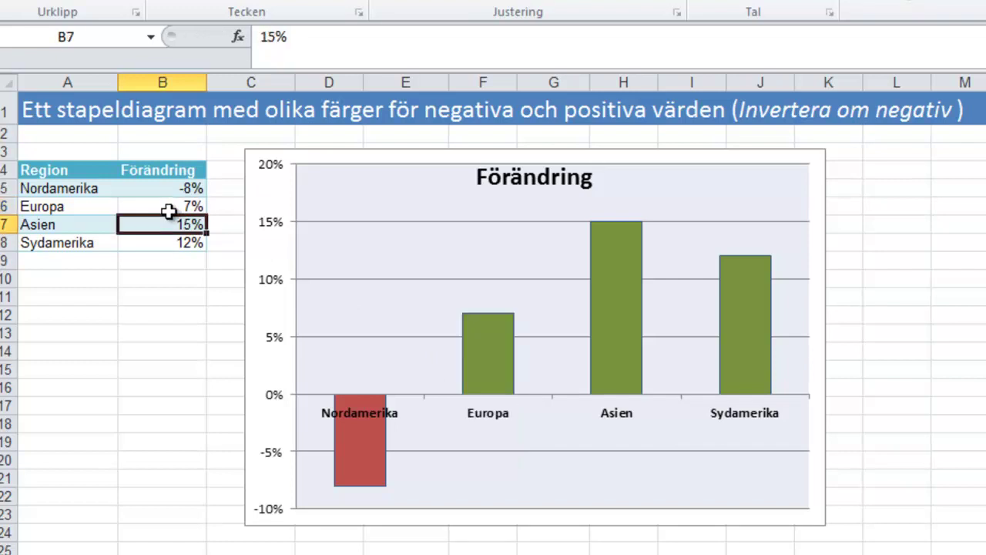
{"action": "left_click", "coordinate": [143, 530]}
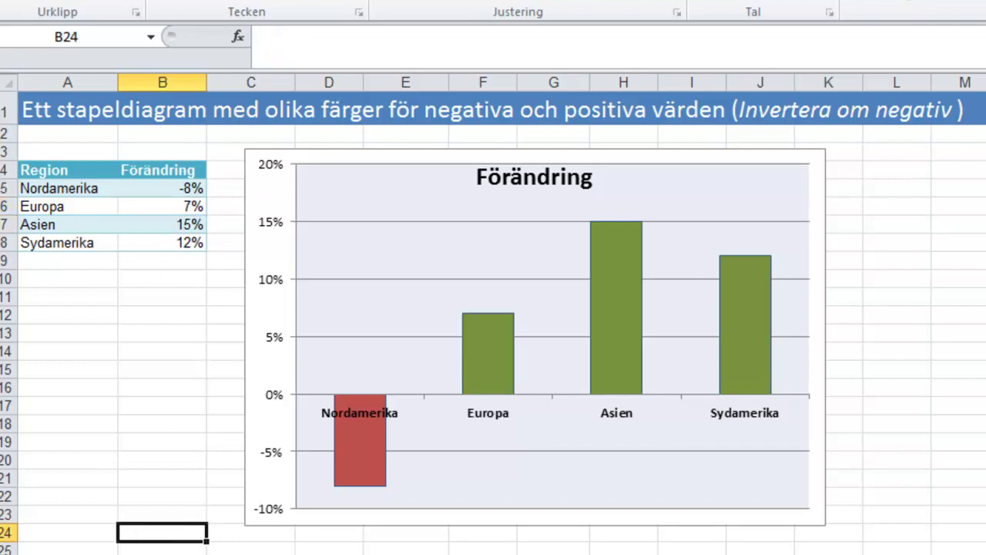